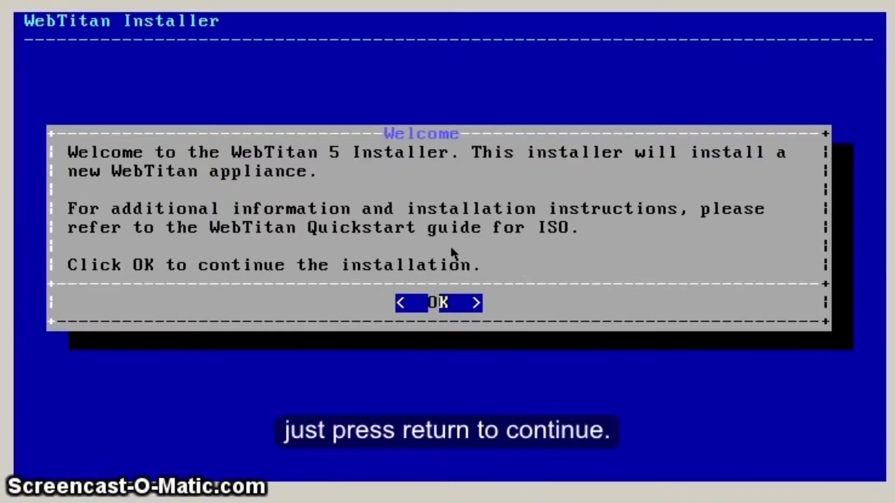
# - Start the installation and select the United Kingdom Codepage 850 keyboard layout
pyautogui.press('Return')
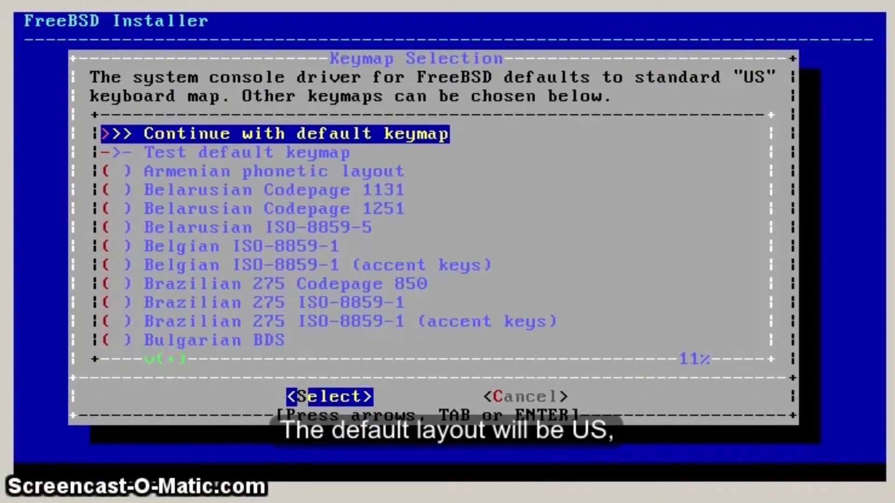
pyautogui.press('Down')
pyautogui.press('Down')
pyautogui.press('Down')
pyautogui.press('Down')
pyautogui.press('Down')
pyautogui.press('Down')
pyautogui.press('Up')
pyautogui.press('Up')
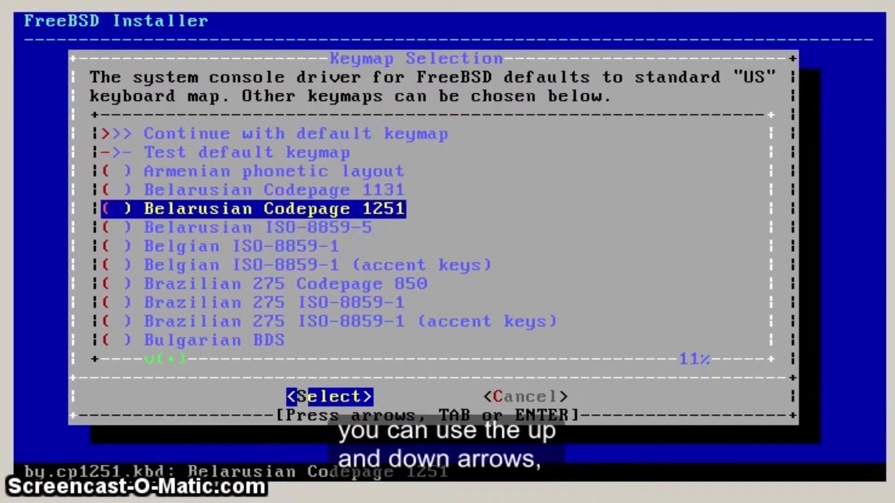
pyautogui.press('pagedown')
pyautogui.press('pagedown')
pyautogui.press('pagedown')
pyautogui.press('pagedown')
pyautogui.press('pagedown')
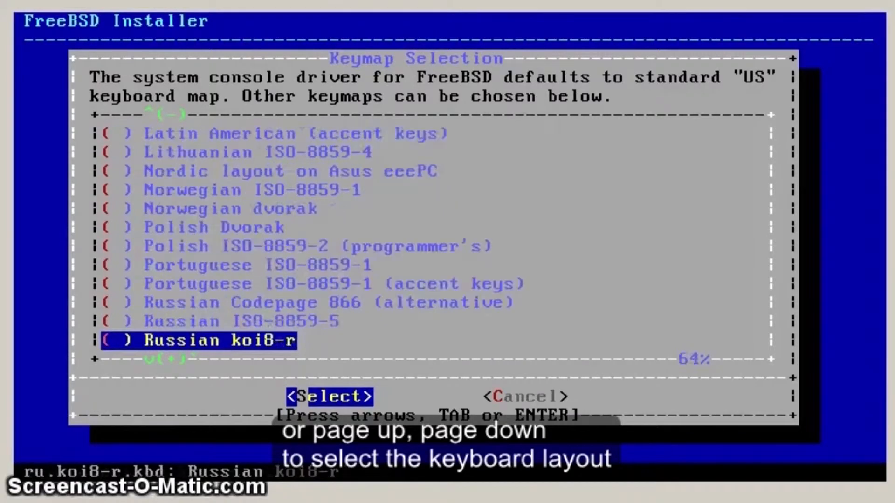
pyautogui.press('pagedown')
pyautogui.press('Up')
pyautogui.press('Up')
pyautogui.press('Up')
pyautogui.press('Up')
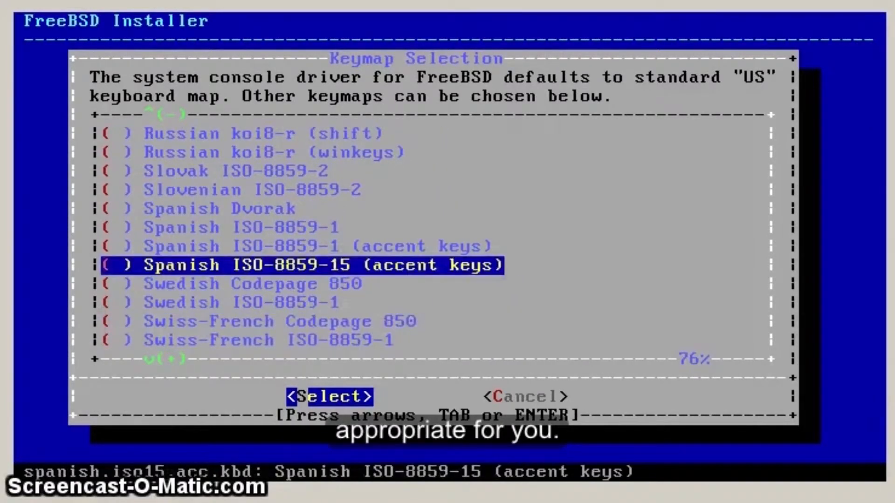
pyautogui.press('Down')
pyautogui.press('Down')
pyautogui.press('Down')
pyautogui.press('Down')
pyautogui.press('Down')
pyautogui.press('Down')
pyautogui.press('Down')
pyautogui.press('Down')
pyautogui.press('Down')
pyautogui.press('Down')
pyautogui.press('Down')
pyautogui.press('Down')
pyautogui.press('Down')
pyautogui.press('Down')
pyautogui.press('Down')
pyautogui.press('Down')
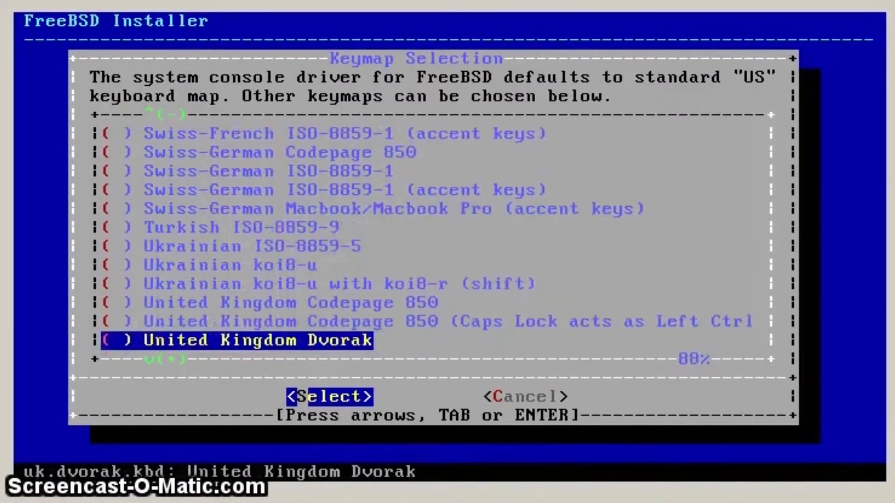
pyautogui.press('Down')
pyautogui.press('Up')
pyautogui.press('Up')
pyautogui.press('Up')
pyautogui.press('Up')
pyautogui.press('Down')
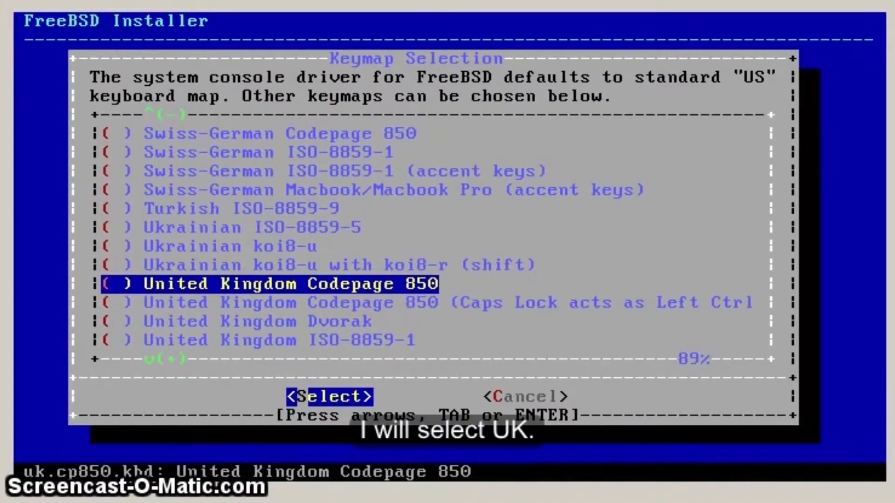
pyautogui.press('Return')
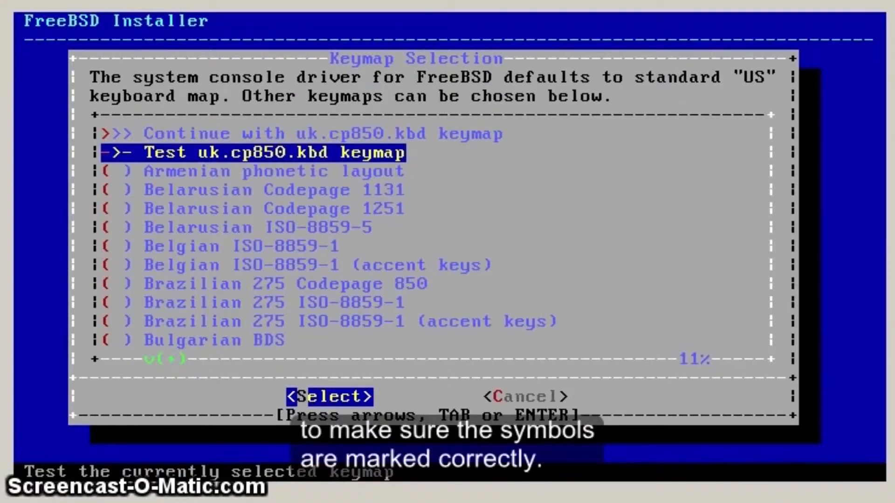
# - Continue with the uk.cp850.kbd keymap and accept webtitan.example.com as the machine's hostname
pyautogui.press('Up')
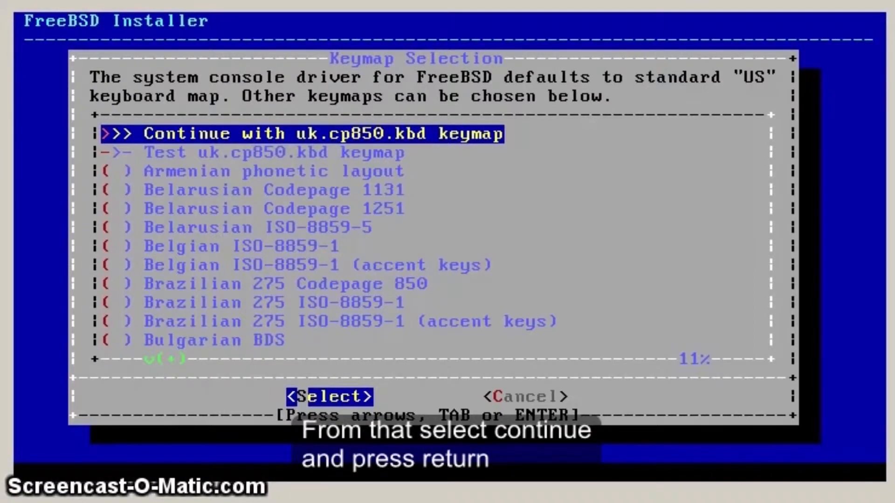
pyautogui.press('Return')
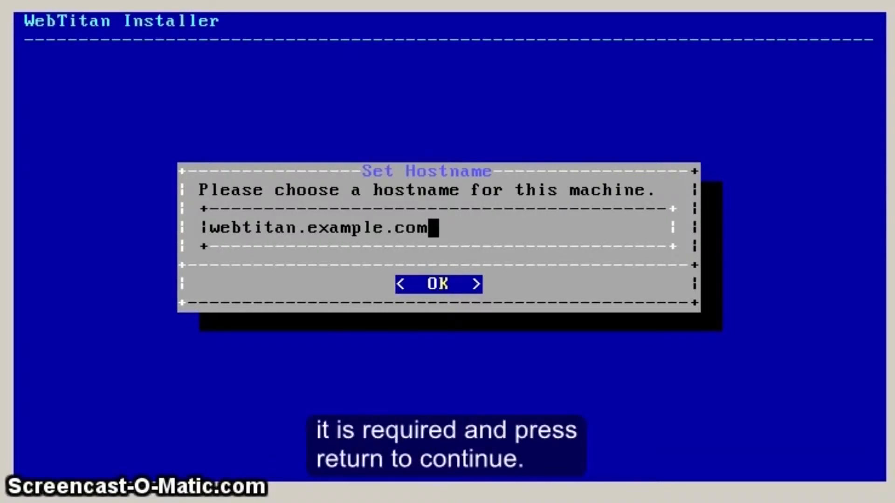
pyautogui.press('Return')
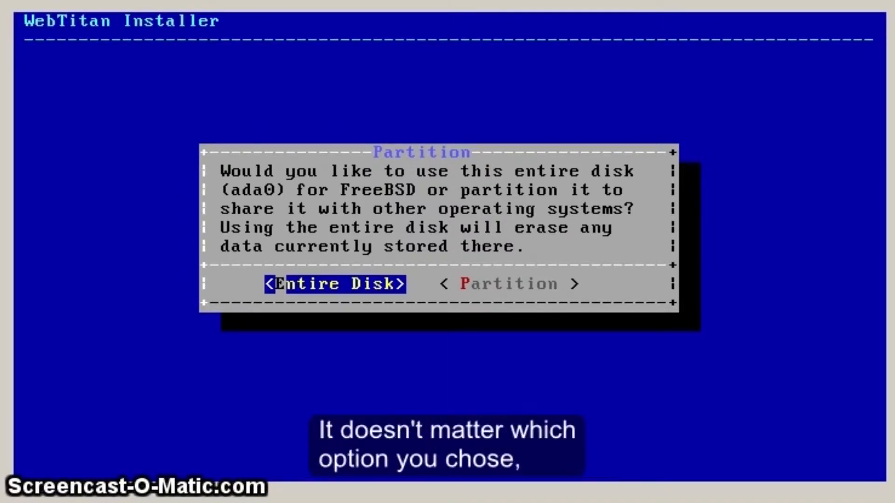
# - Choose to use the entire ada0 disk and commit the automatic partitioning
pyautogui.press('Right')
pyautogui.press('Left')
pyautogui.press('Right')
pyautogui.press('Left')
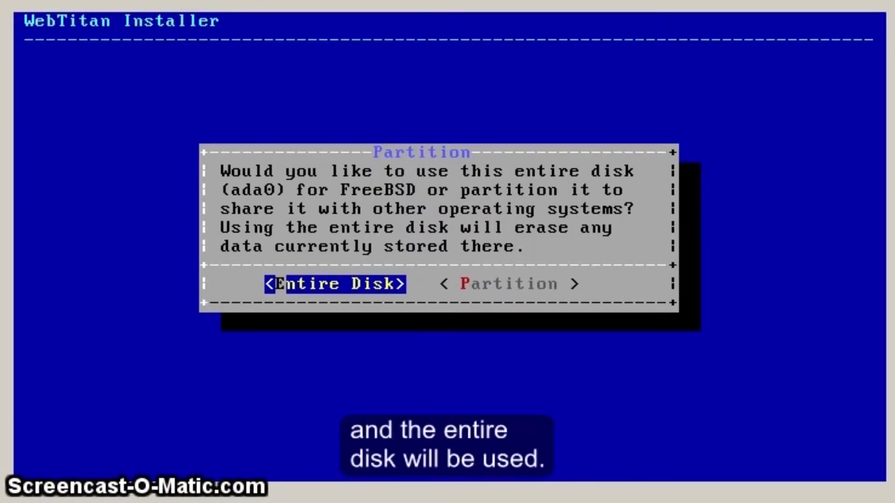
pyautogui.press('Return')
pyautogui.press('Return')
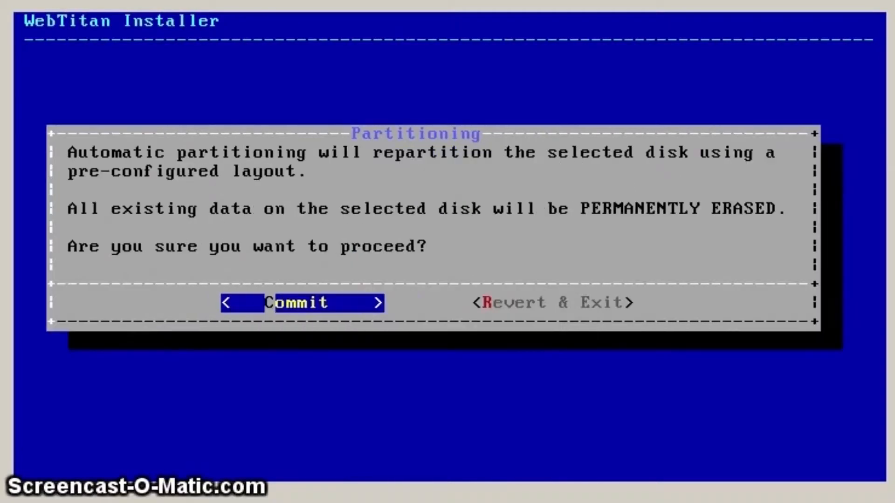
pyautogui.press('Return')
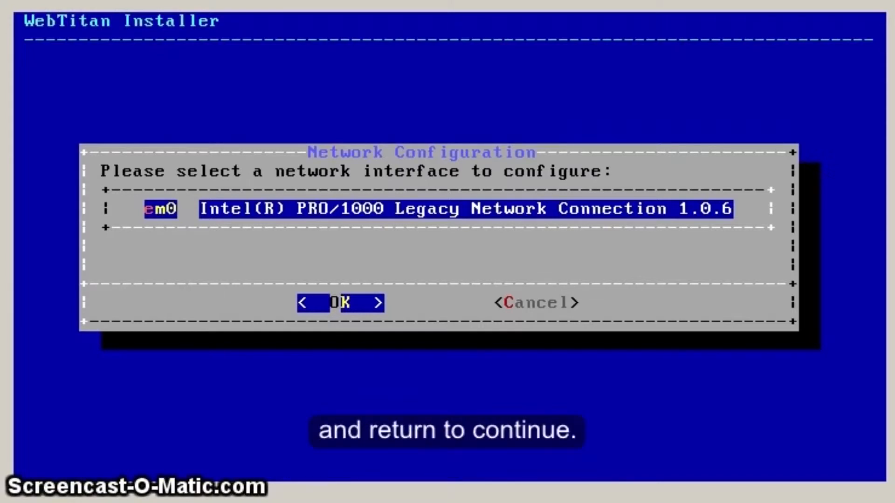
# - Configure the em0 interface with IP address 172.16.0.20, subnet mask 255.255.0.0 and default router 172.16.0.1
pyautogui.press('Return')
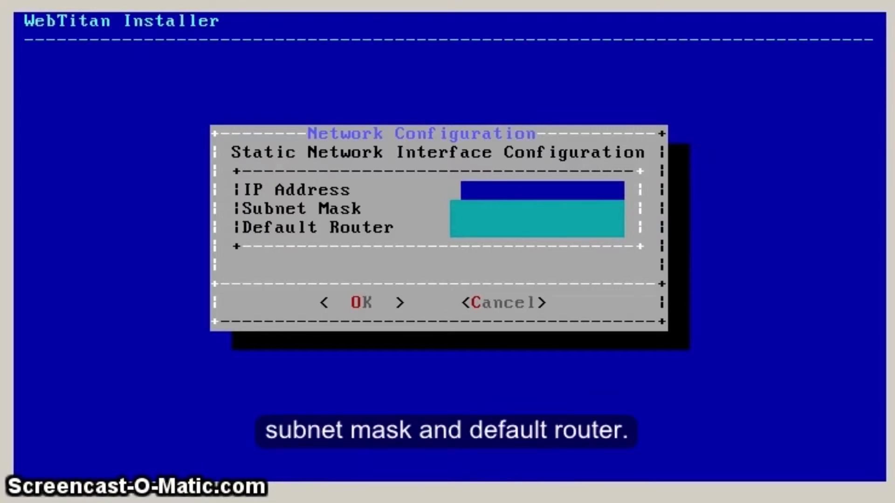
pyautogui.write('172.16.0.20')
pyautogui.press('Down')
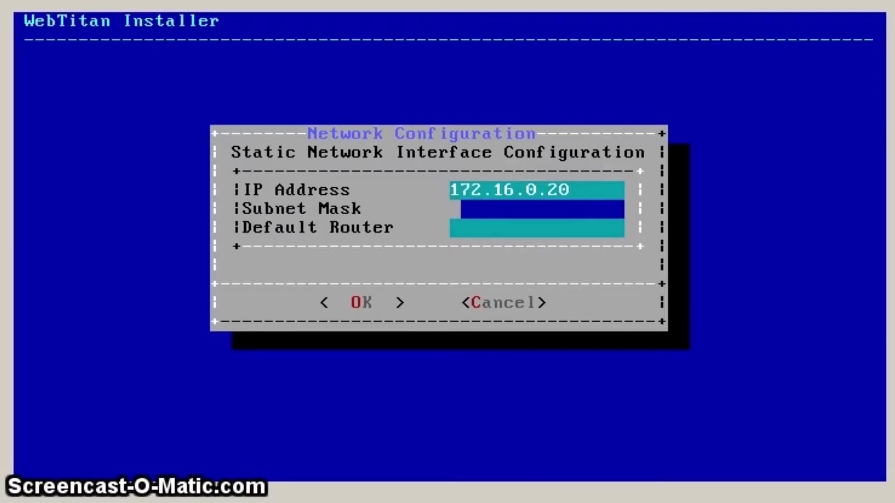
pyautogui.write('255.255.0.0')
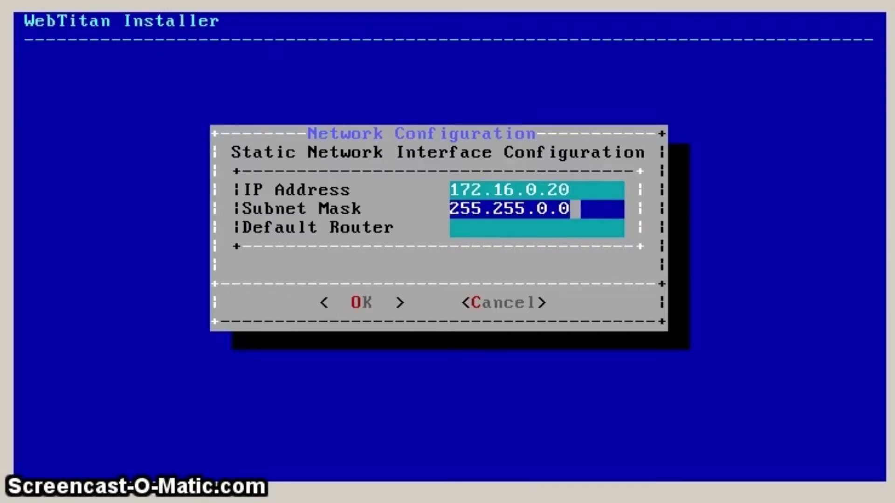
pyautogui.press('Down')
pyautogui.write('172.16.0.1')
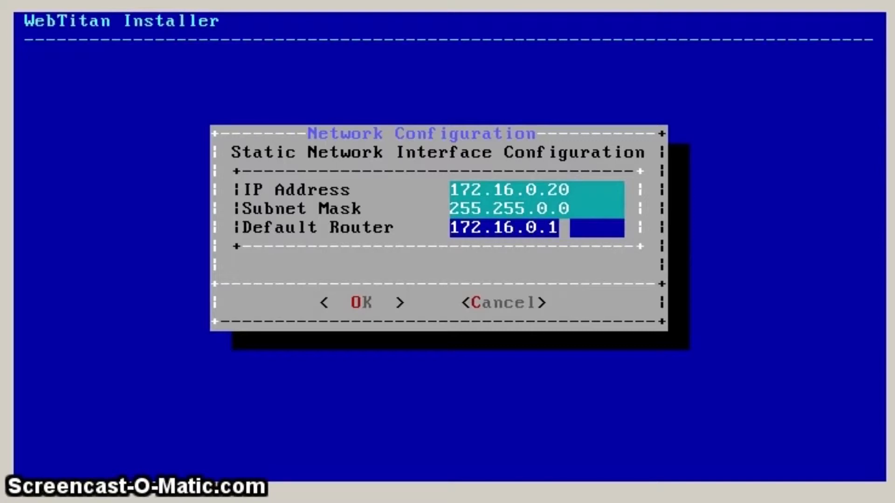
pyautogui.press('Up')
pyautogui.press('Up')
pyautogui.press('Down')
pyautogui.press('Down')
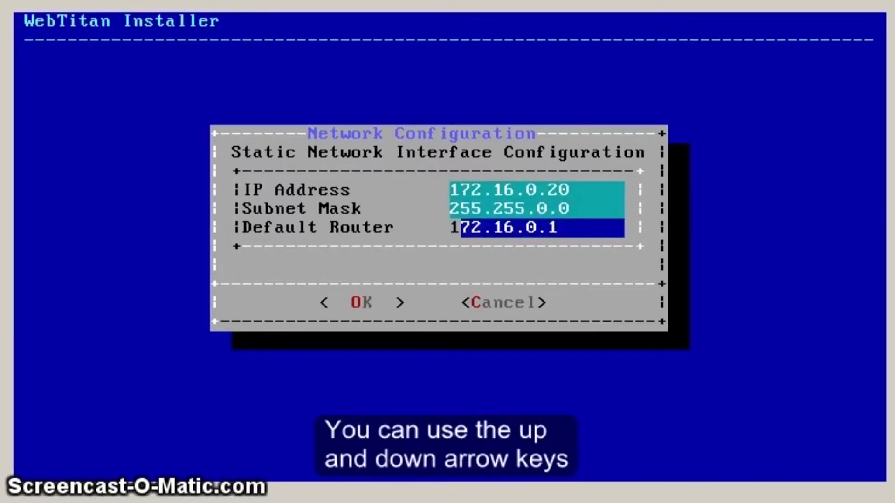
pyautogui.press('Up')
pyautogui.press('Up')
pyautogui.press('Down')
pyautogui.press('Down')
pyautogui.press('Right')
pyautogui.press('Right')
pyautogui.press('Up')
pyautogui.press('Up')
pyautogui.press('Right')
pyautogui.press('Right')
pyautogui.press('Down')
pyautogui.press('Down')
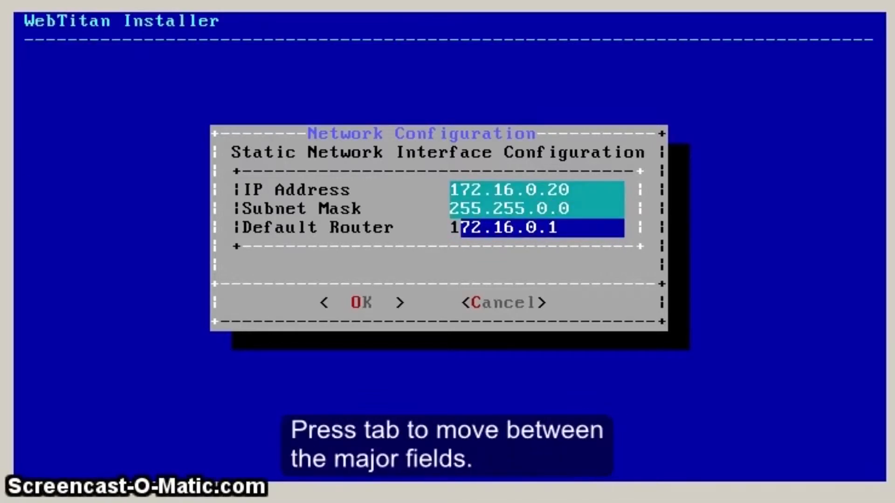
# - Confirm the static network interface configuration and continue to the resolver settings
pyautogui.press('Tab')
pyautogui.press('Tab')
pyautogui.press('Tab')
pyautogui.press('Tab')
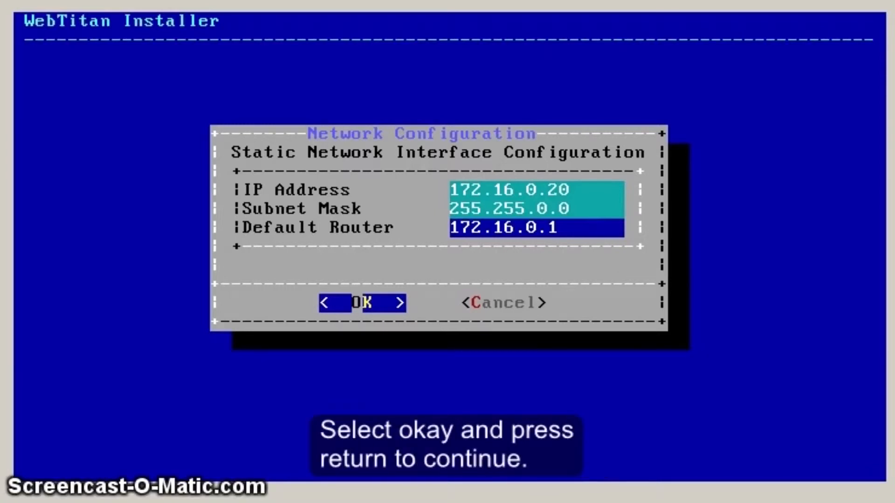
pyautogui.press('Return')
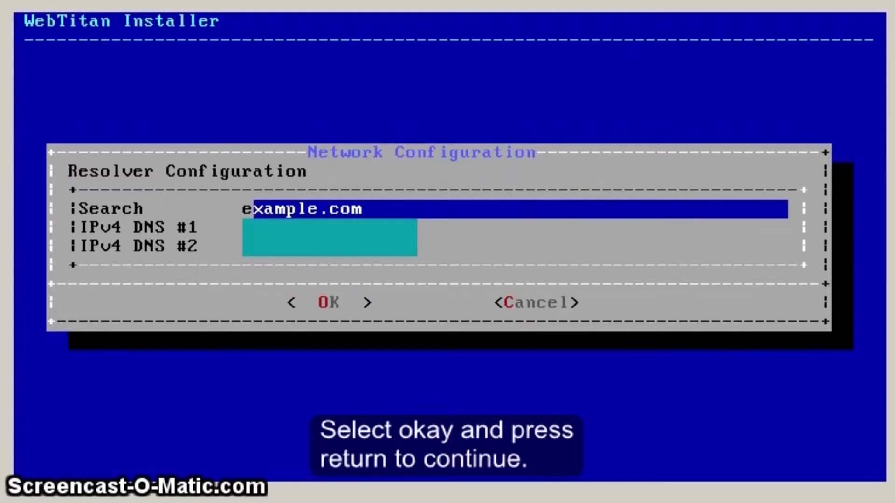
# - Set IPv4 DNS #1 to 172.16.0.1 and IPv4 DNS #2 to 8.8.8.8, keeping example.com as the search domain, and confirm
pyautogui.press('Down')
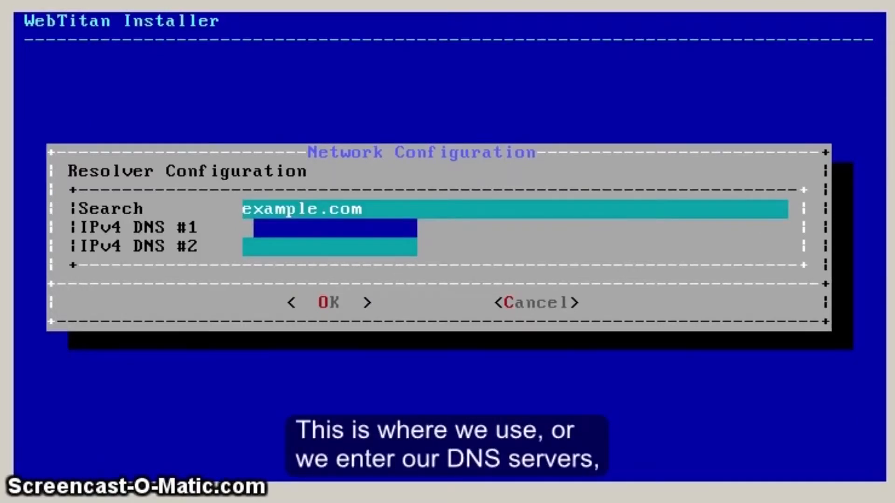
pyautogui.write('172')
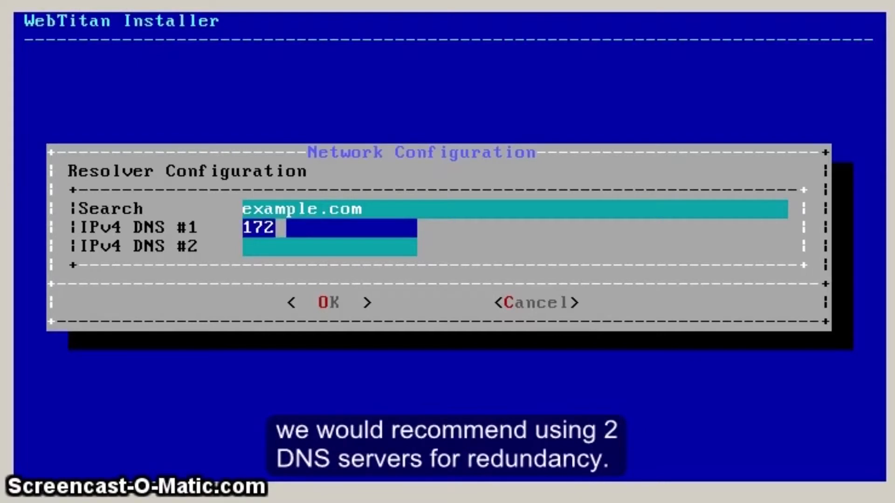
pyautogui.write('.16.0.1')
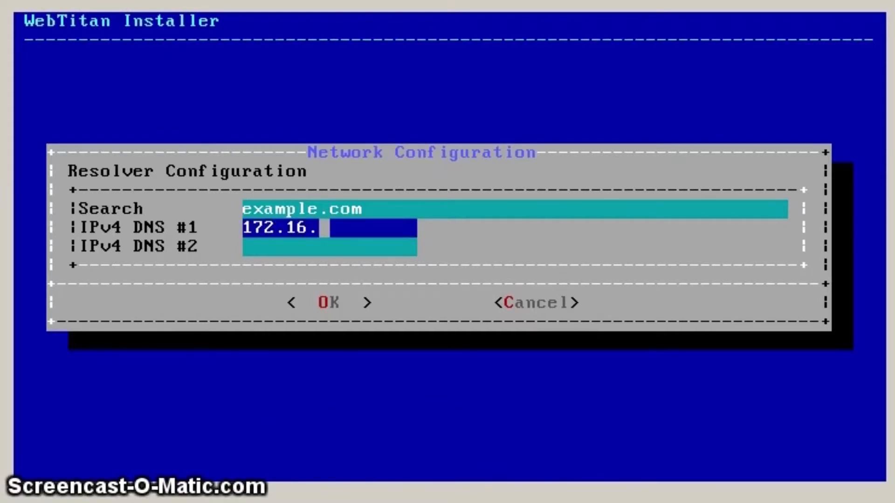
pyautogui.press('Down')
pyautogui.write('8.8.8.8')
pyautogui.press('Tab')
pyautogui.press('Return')
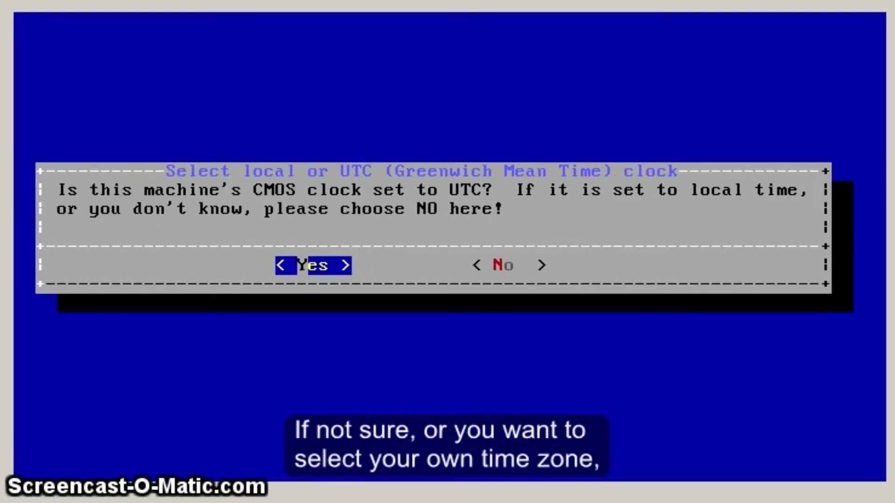
# - Answer No to the question whether the machine's CMOS clock is set to UTC
pyautogui.press('Right')
pyautogui.press('Left')
pyautogui.press('Right')
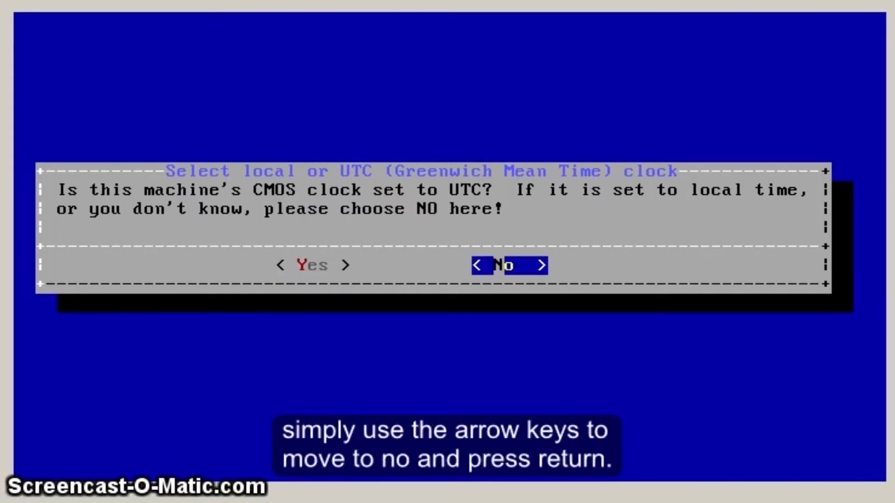
pyautogui.press('Return')
# - Choose Europe as the time zone region
pyautogui.press('Down')
pyautogui.press('Down')
pyautogui.press('Down')
pyautogui.press('Down')
pyautogui.press('Down')
pyautogui.press('Down')
pyautogui.press('Down')
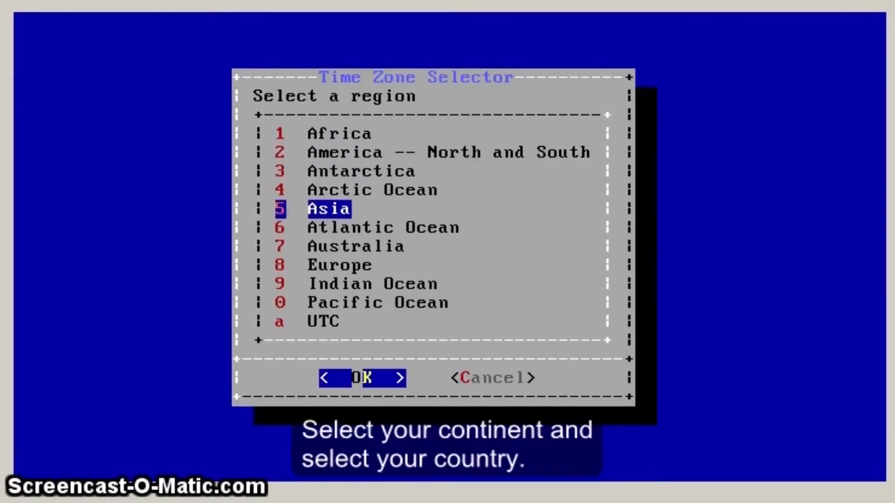
pyautogui.press('Return')
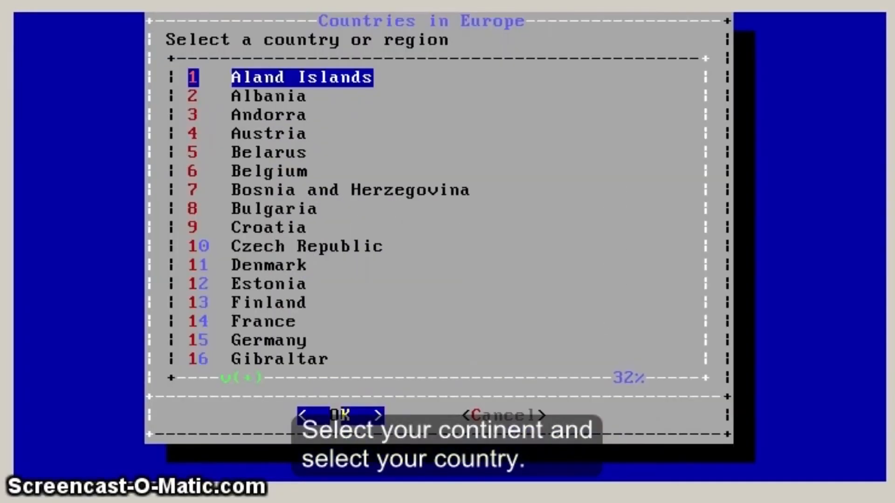
# - Select Ireland as the time zone country and accept the GMT abbreviation
pyautogui.press('Down')
pyautogui.press('Down')
pyautogui.press('Down')
pyautogui.press('Down')
pyautogui.press('Down')
pyautogui.press('Down')
pyautogui.press('Down')
pyautogui.press('Down')
pyautogui.press('Down')
pyautogui.press('Down')
pyautogui.press('Down')
pyautogui.press('Down')
pyautogui.press('Down')
pyautogui.press('Down')
pyautogui.press('Down')
pyautogui.press('Down')
pyautogui.press('Down')
pyautogui.press('Down')
pyautogui.press('Down')
pyautogui.press('Down')
pyautogui.press('Down')
pyautogui.press('Down')
pyautogui.press('Down')
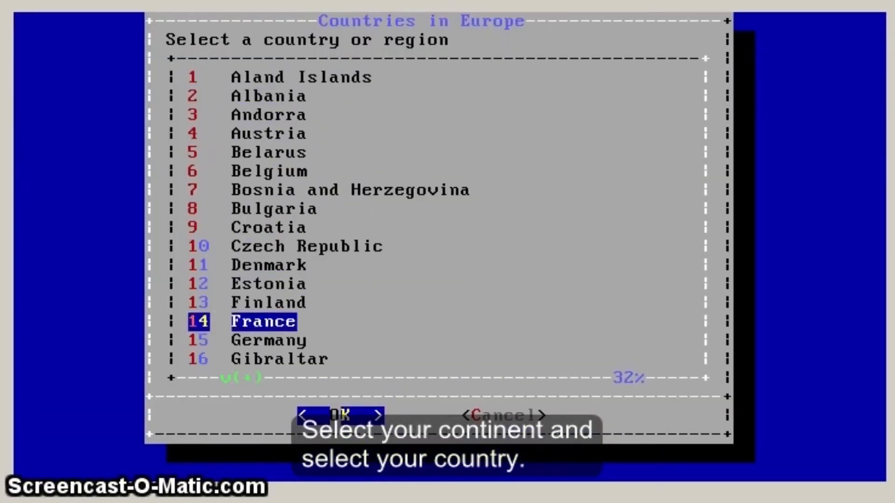
pyautogui.press('Down')
pyautogui.press('Up')
pyautogui.press('Up')
pyautogui.press('Up')
pyautogui.press('Up')
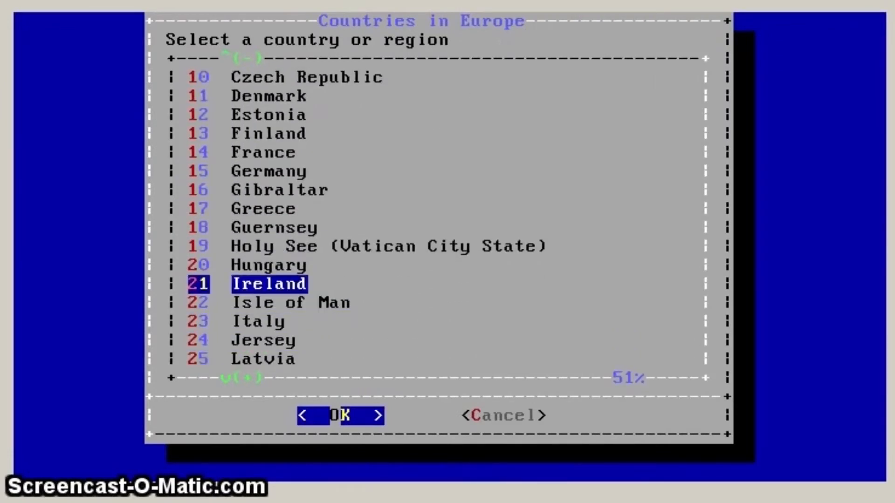
pyautogui.press('Return')
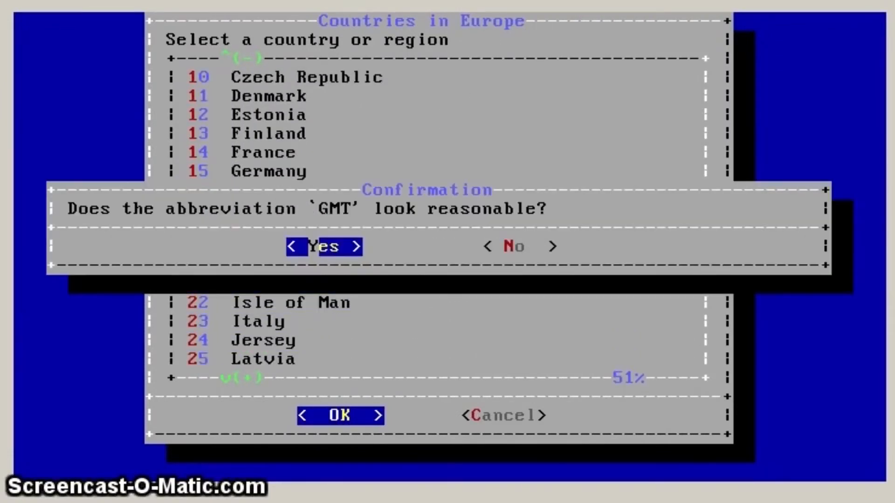
pyautogui.press('Return')
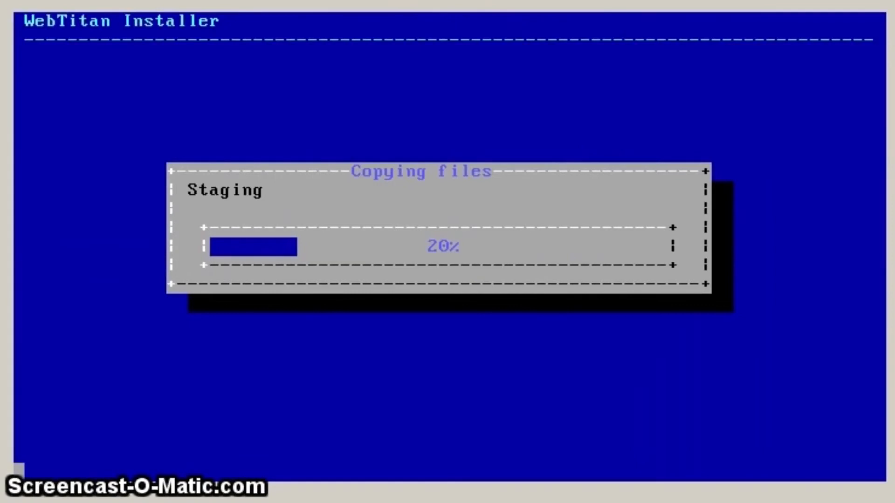